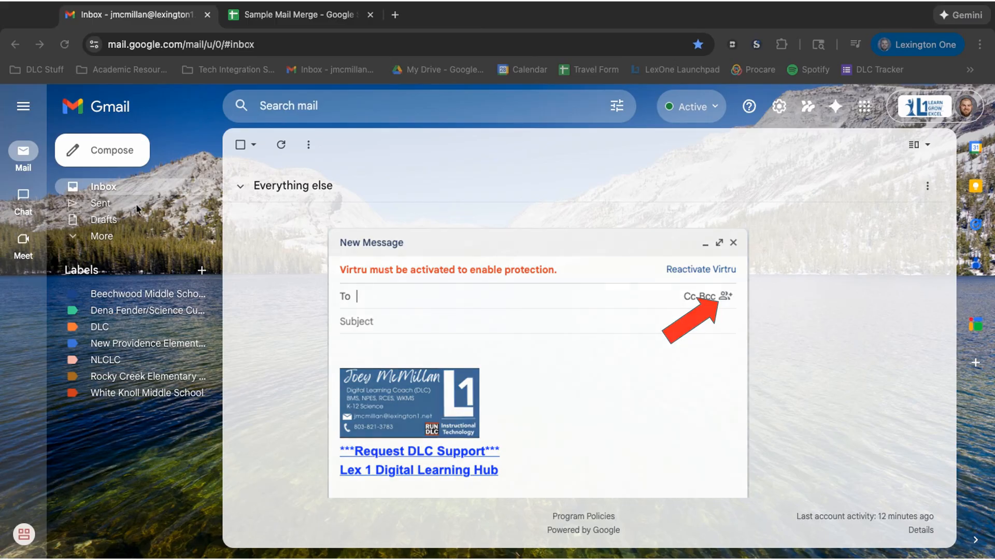
# Review the Sample Mail Merge spreadsheet, and start a new email with mail merge turned on.
pyautogui.click(284, 16)
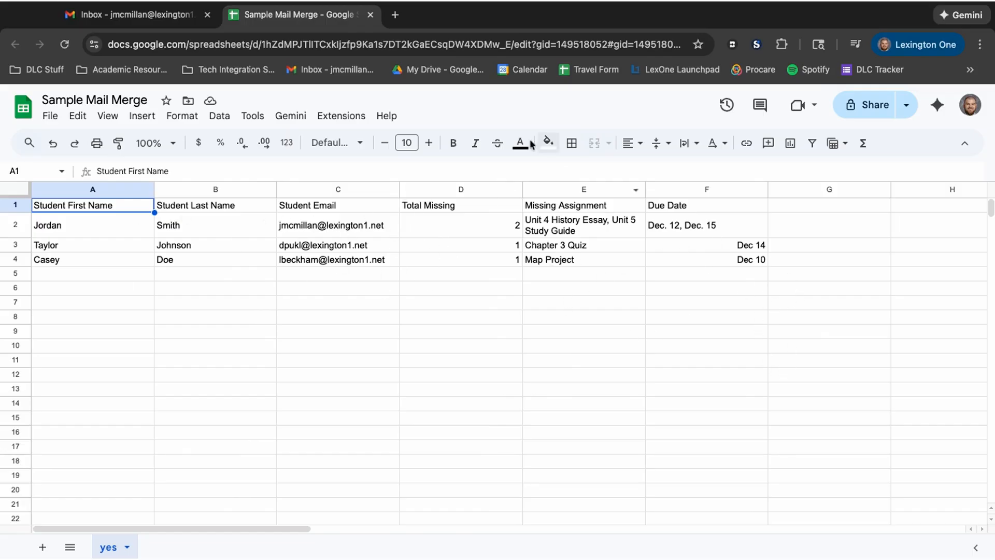
pyautogui.click(129, 17)
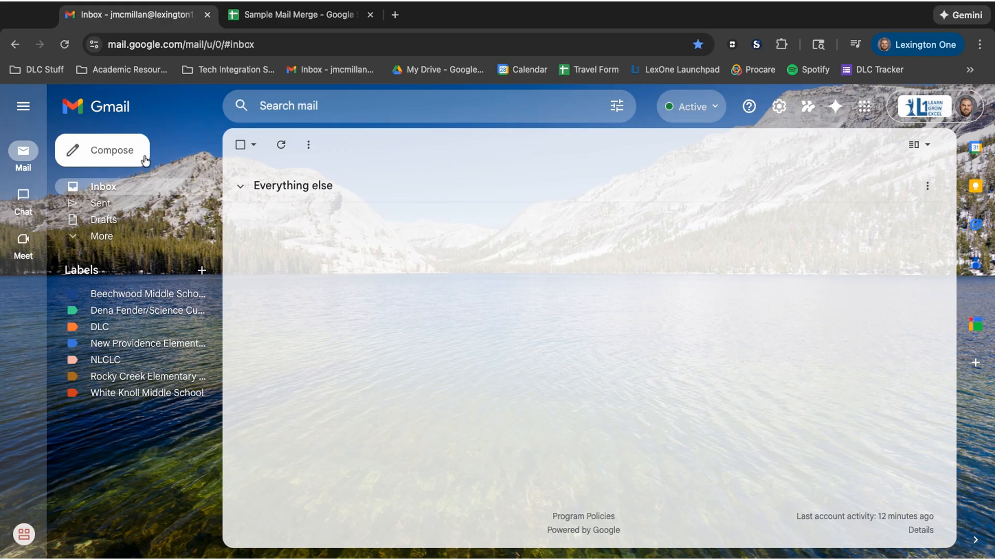
pyautogui.click(107, 157)
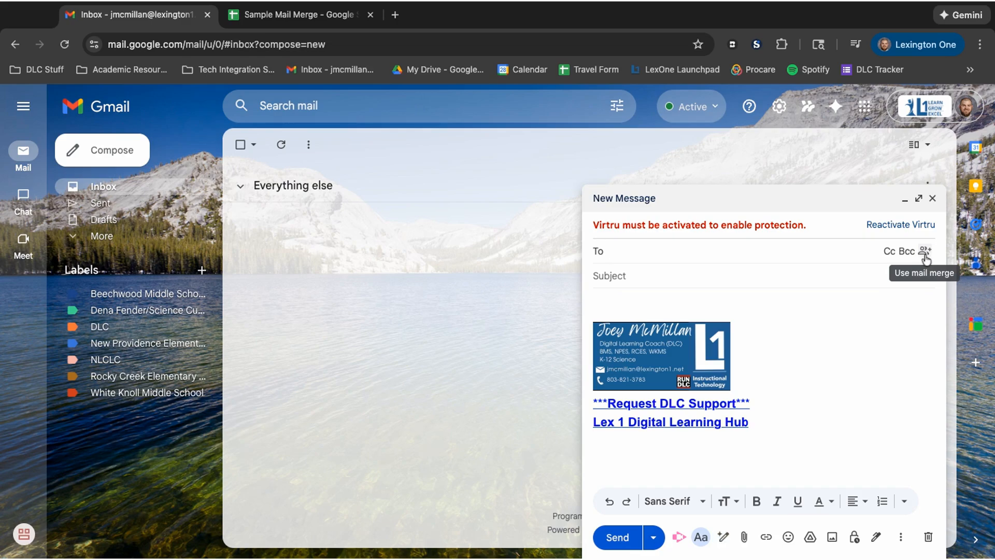
pyautogui.click(925, 256)
pyautogui.click(915, 273)
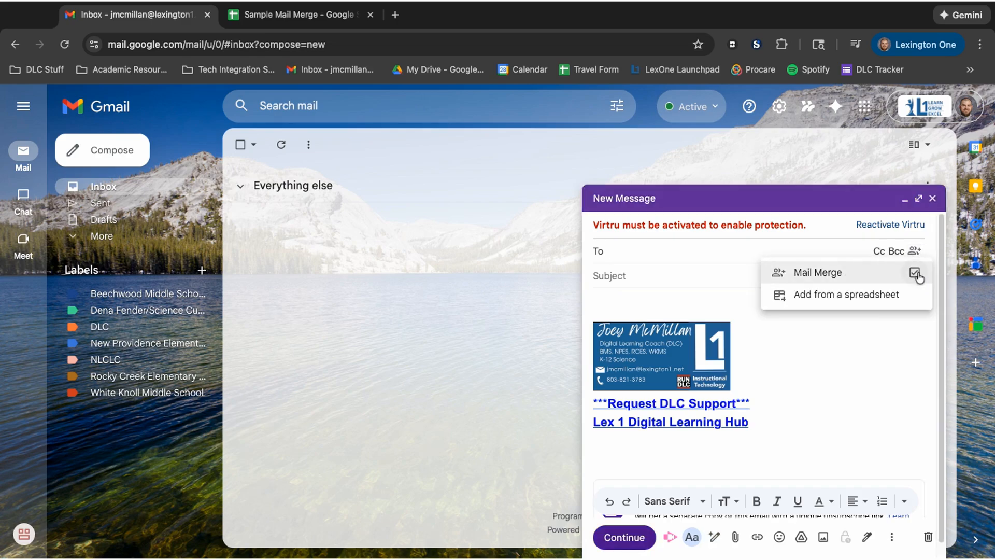
# Add the recipients from a spreadsheet, choosing the recent Sample Mail Merge file.
pyautogui.click(823, 295)
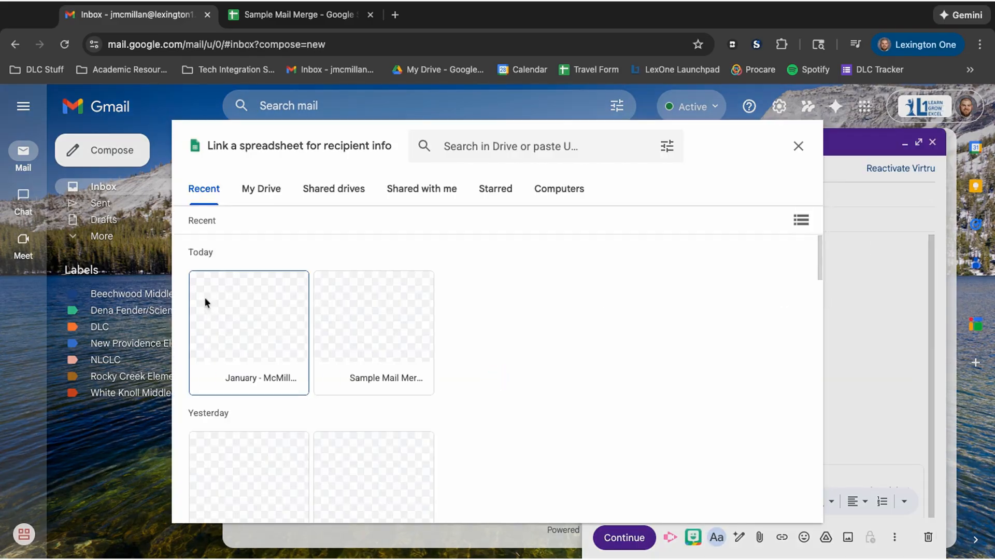
pyautogui.click(358, 317)
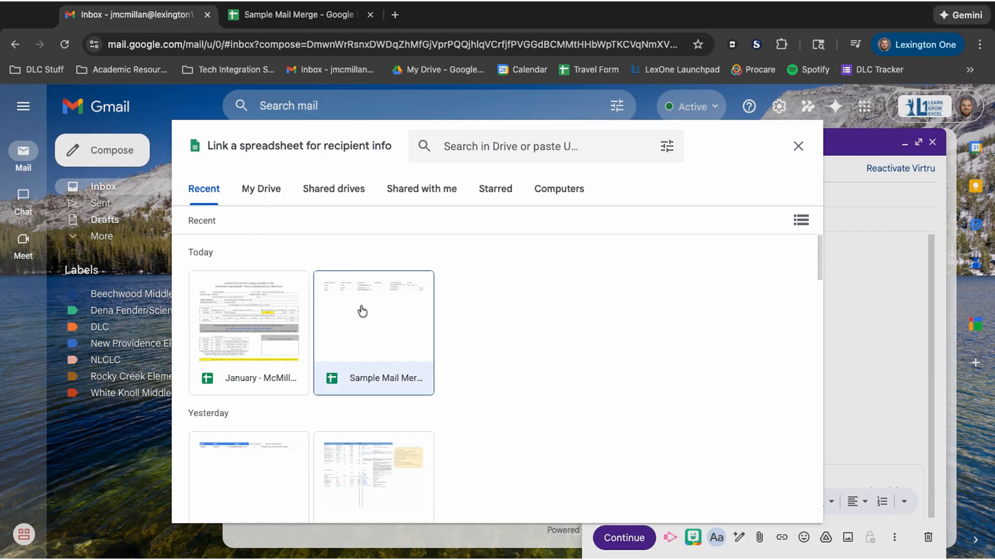
pyautogui.click(777, 502)
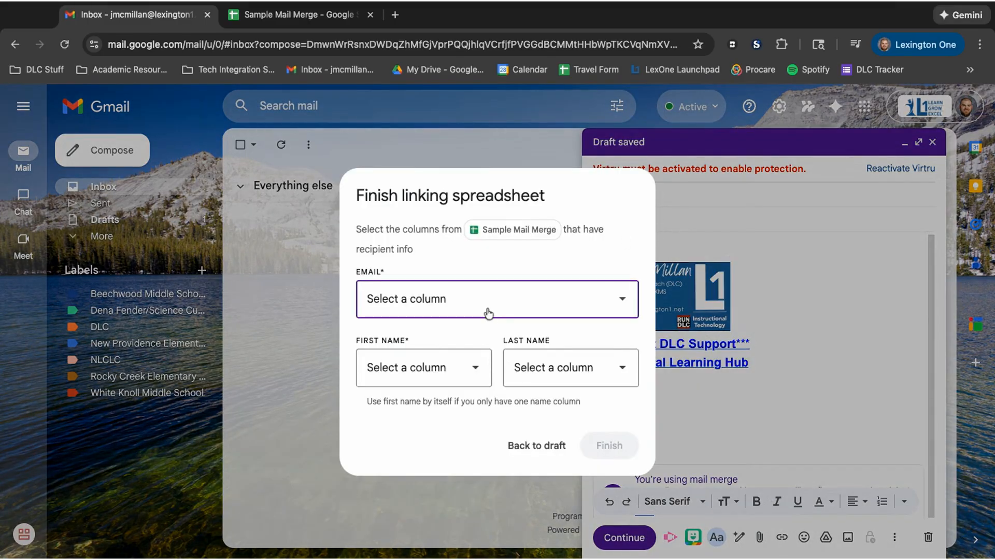
pyautogui.click(413, 300)
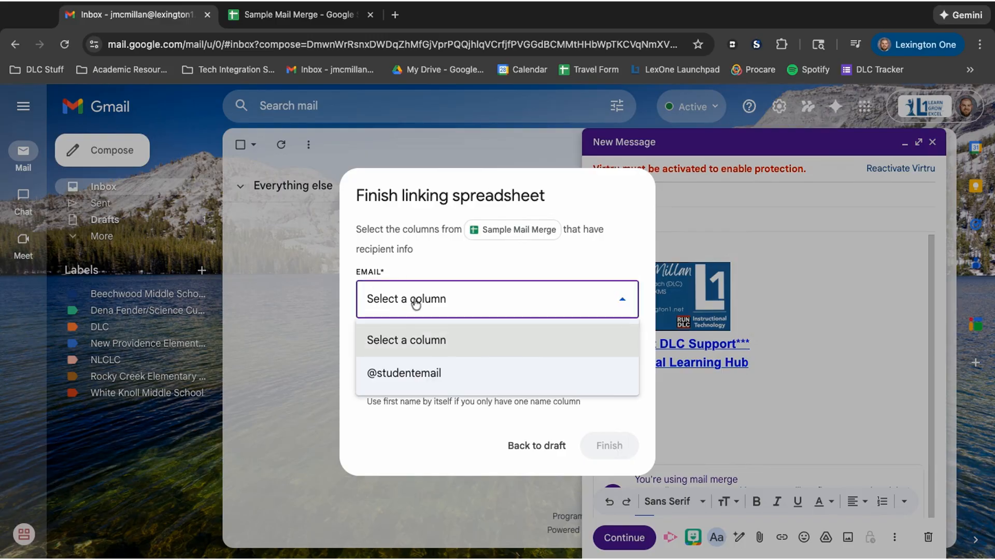
pyautogui.click(428, 375)
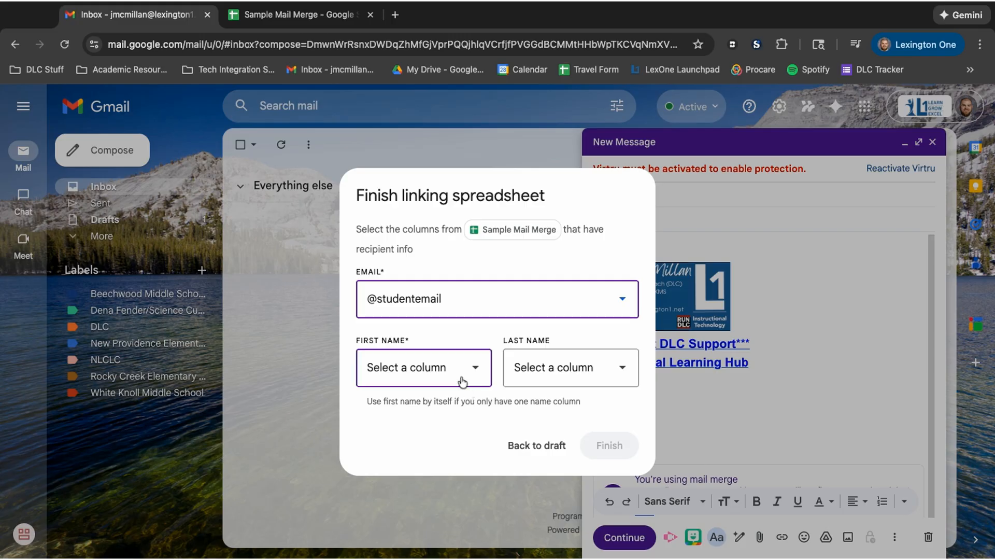
pyautogui.click(461, 379)
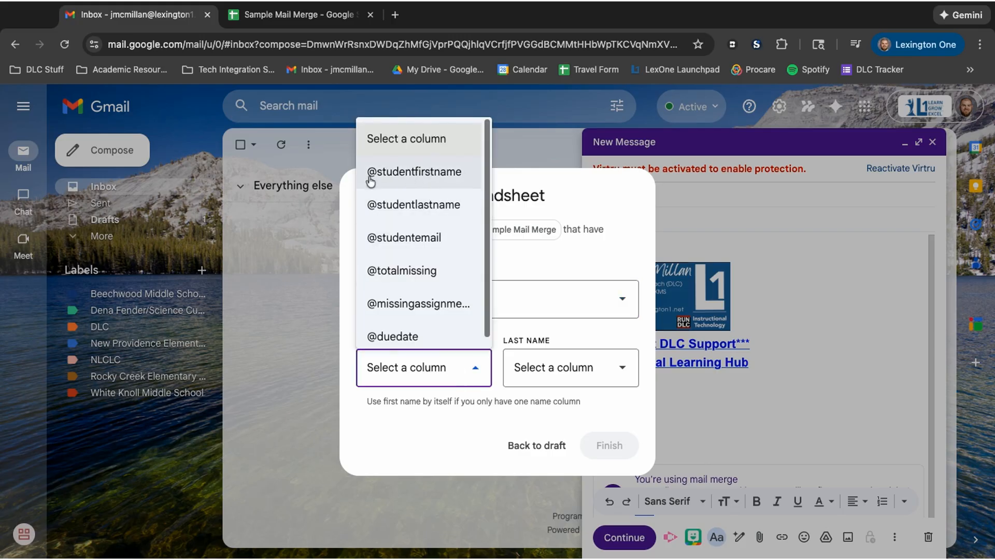
pyautogui.click(393, 172)
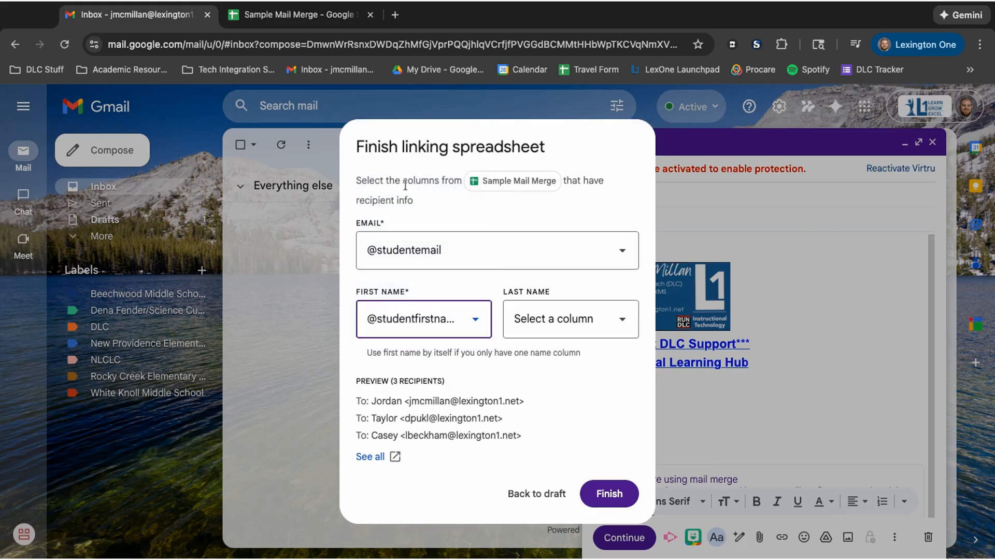
pyautogui.click(592, 335)
pyautogui.click(578, 424)
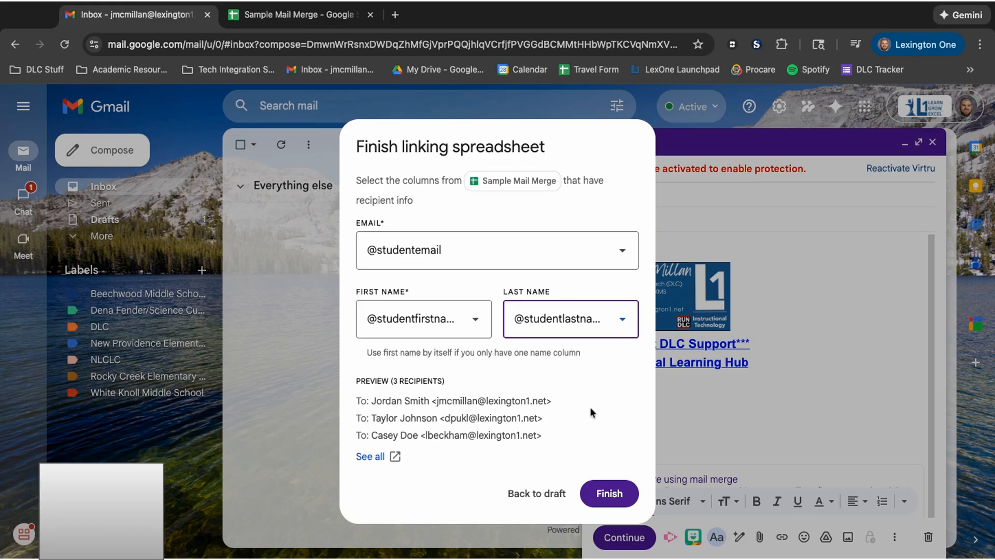
pyautogui.click(606, 493)
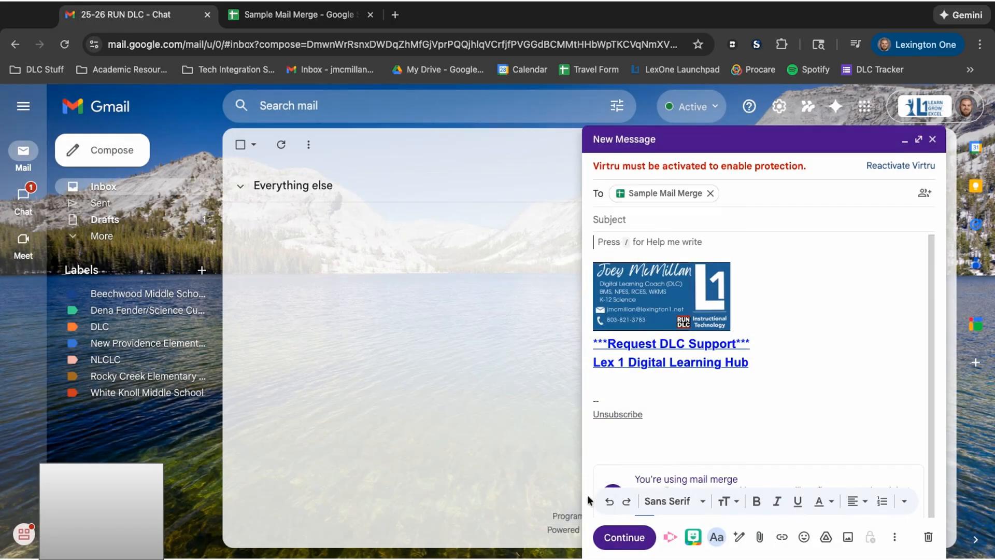
# Enter the subject "Missing Assignments" and paste the copied missing-assignments message template into the body above the signature.
pyautogui.click(629, 224)
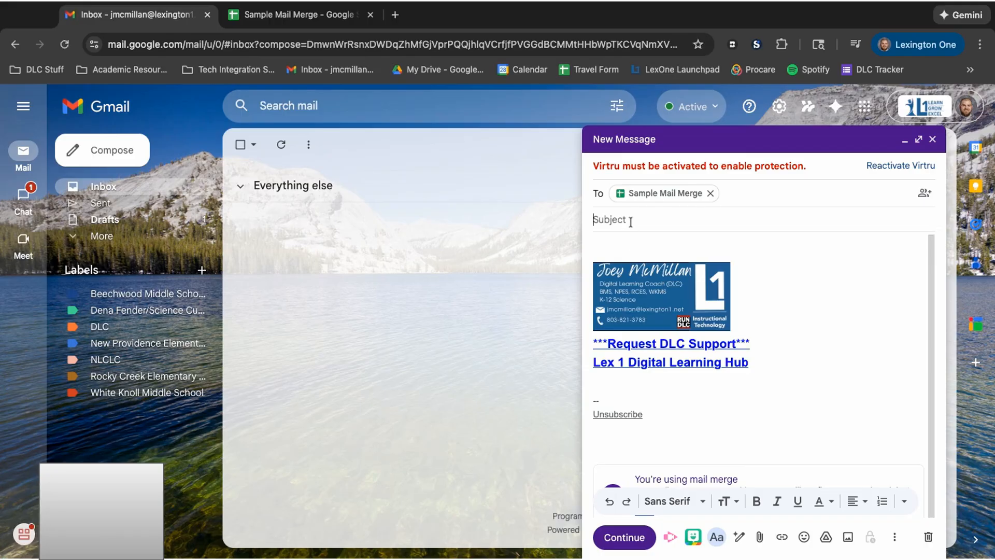
pyautogui.write('Missing ')
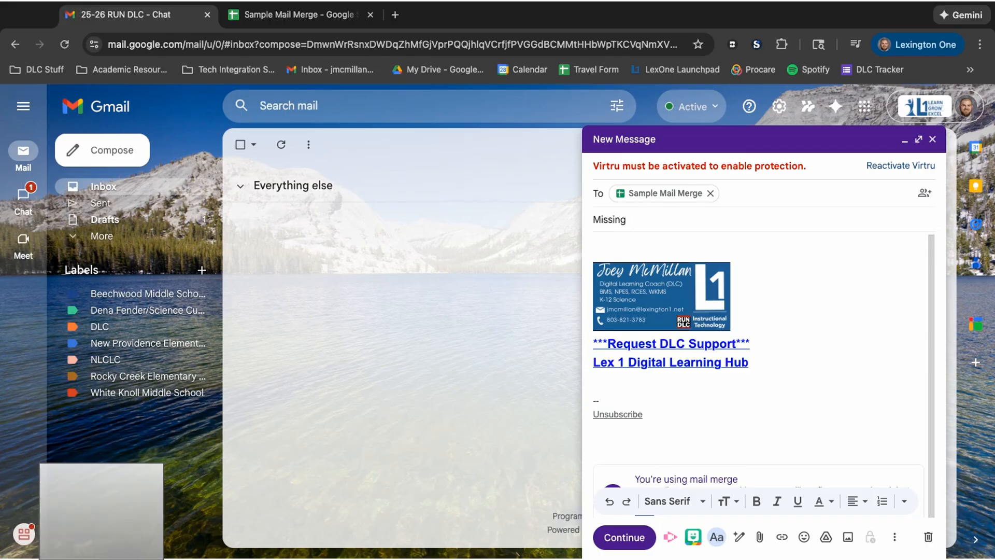
pyautogui.write('Assignments')
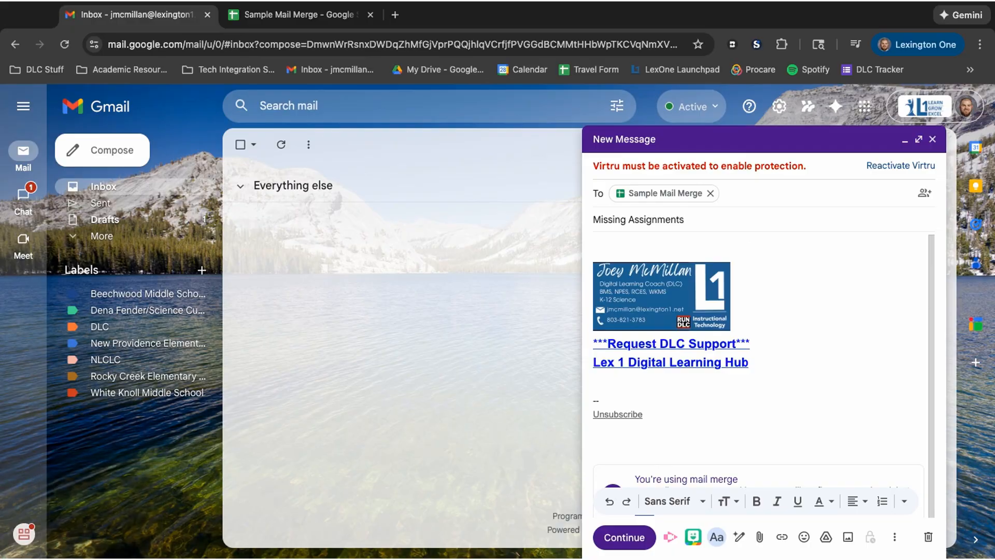
pyautogui.click(647, 242)
pyautogui.hotkey('ctrl', 'v')
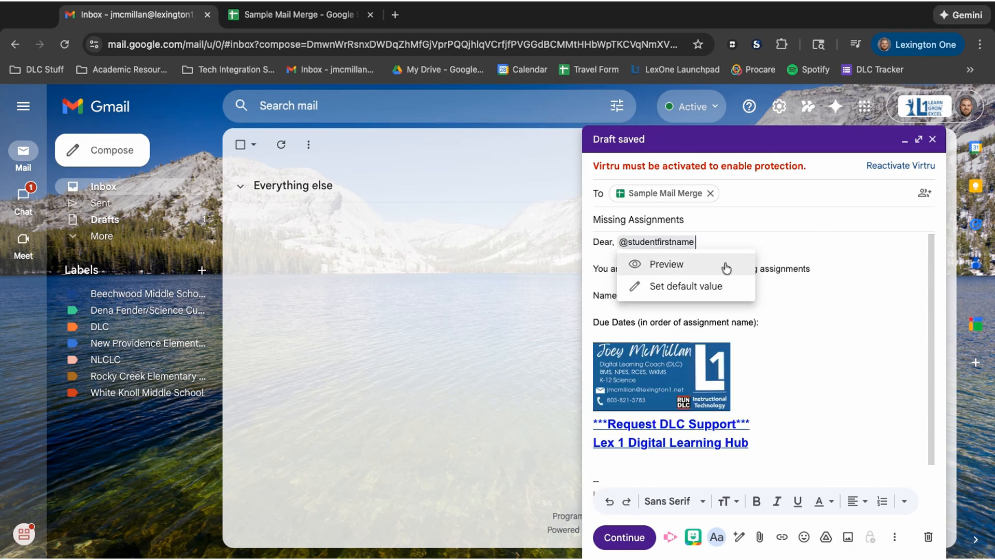
# Replace the pasted name tag after "Dear," with a newly inserted studentfirstname merge tag, followed by a comma.
pyautogui.press('BackSpace')
pyautogui.click(836, 256)
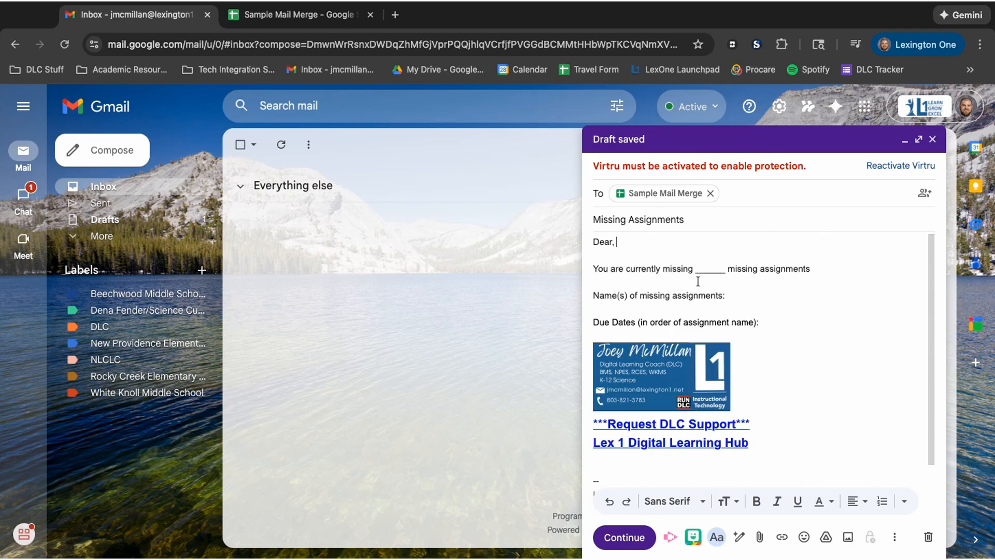
pyautogui.write('@')
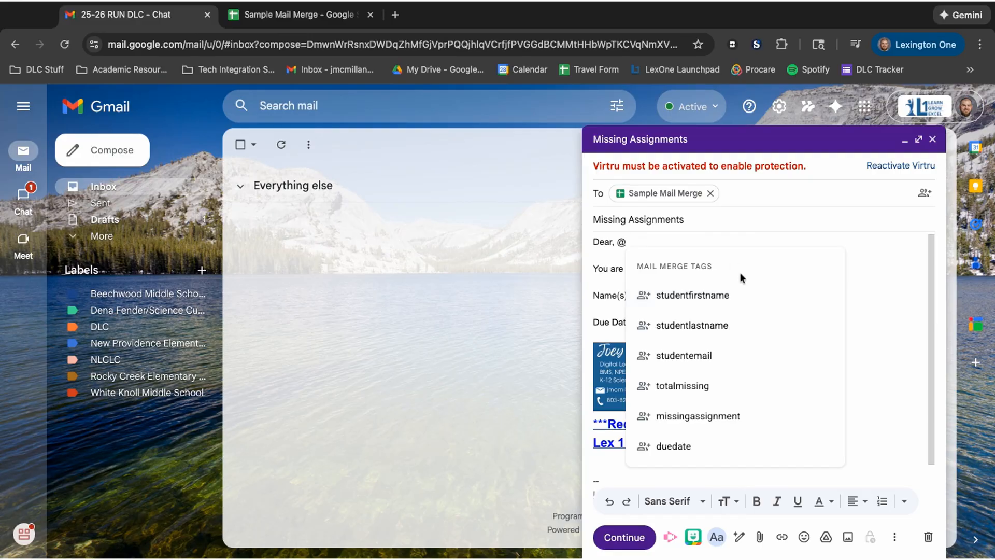
pyautogui.click(706, 304)
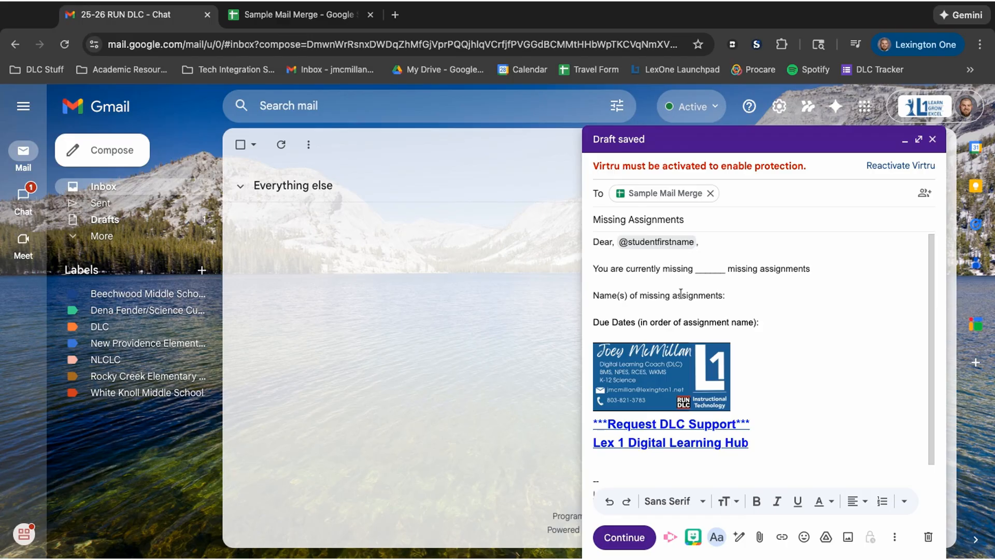
# Replace the blank underscores in the "You are currently missing" line with the totalmissing merge tag.
pyautogui.doubleClick(710, 269)
pyautogui.press('BackSpace')
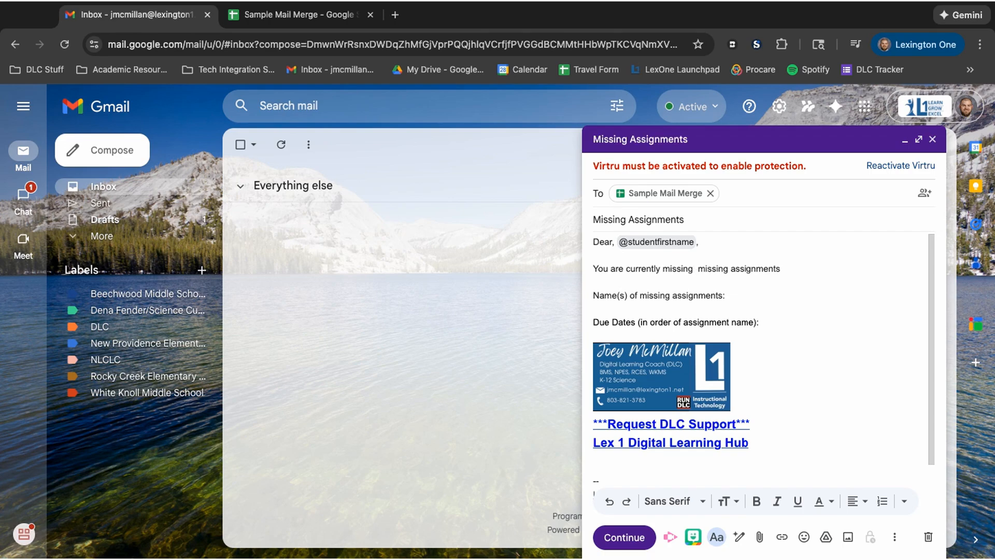
pyautogui.write('@')
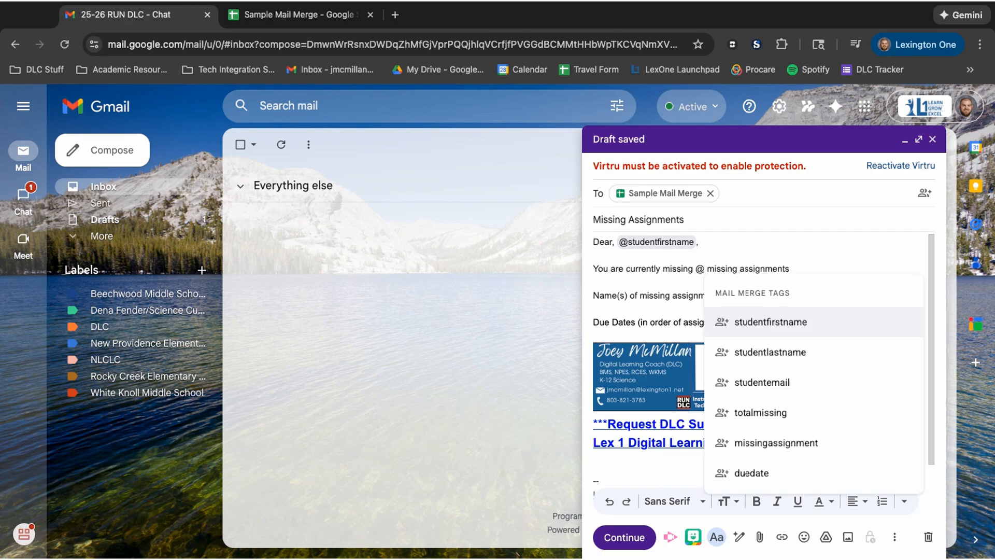
pyautogui.click(755, 412)
pyautogui.moveTo(746, 270)
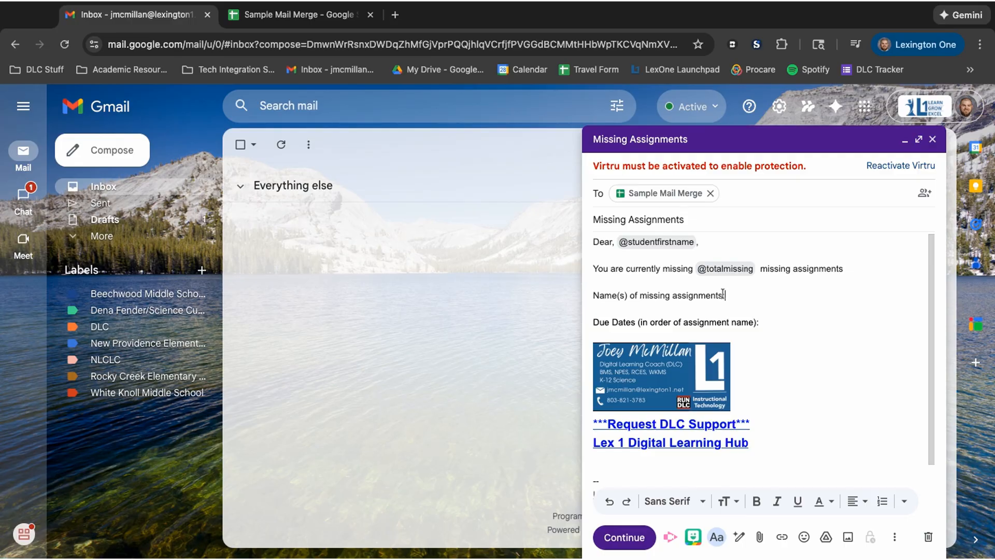
# Insert the missingassignment merge tag in bold blue text after "Name(s) of missing assignments:".
pyautogui.click(829, 509)
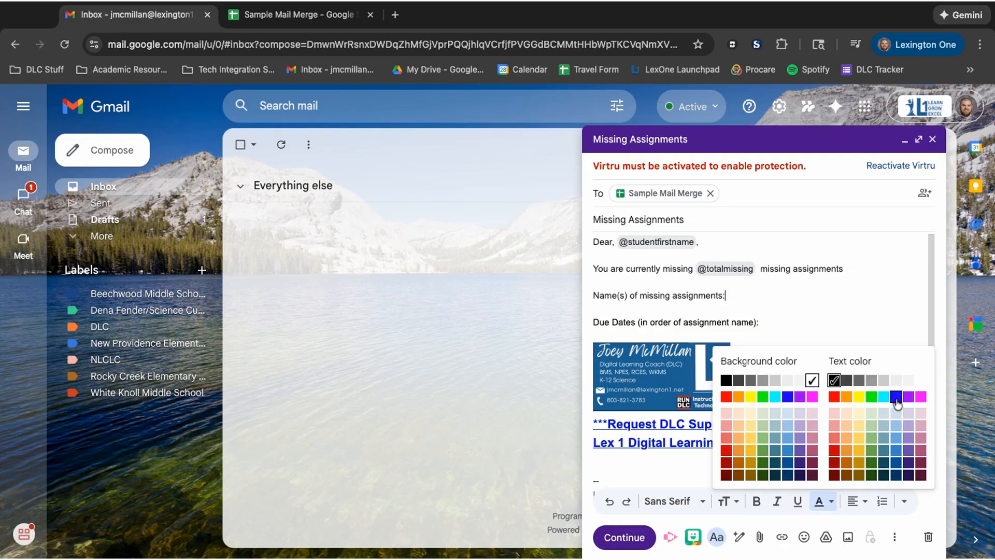
pyautogui.click(896, 398)
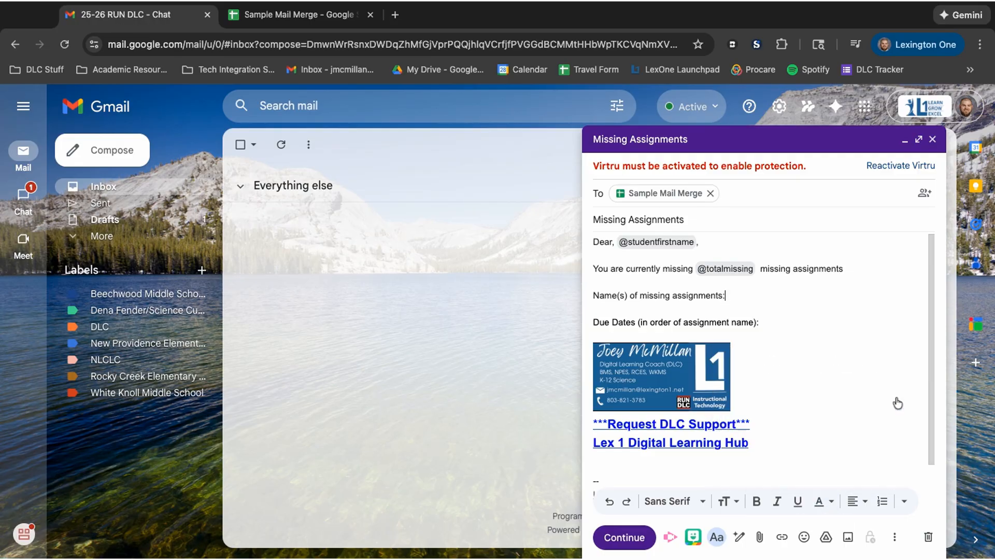
pyautogui.click(756, 500)
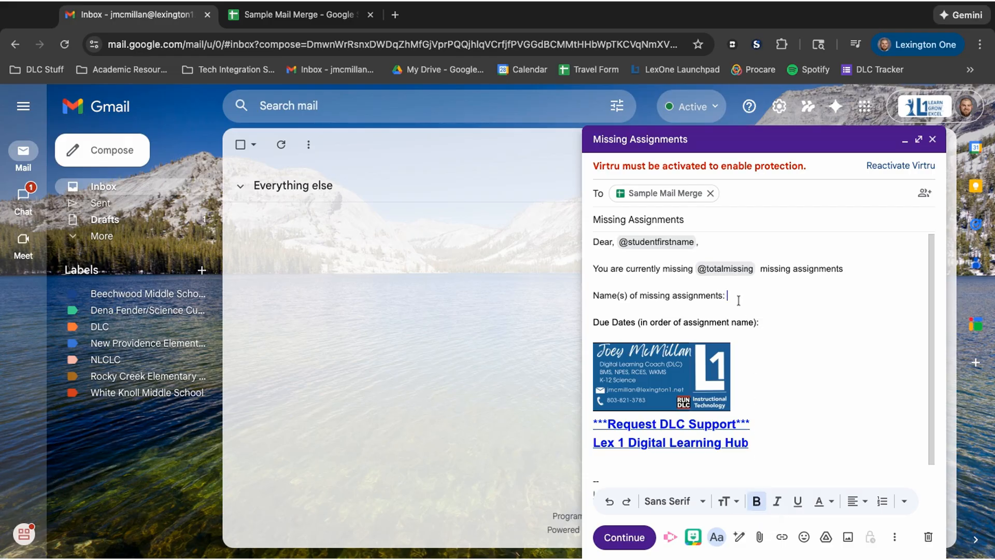
pyautogui.write('@')
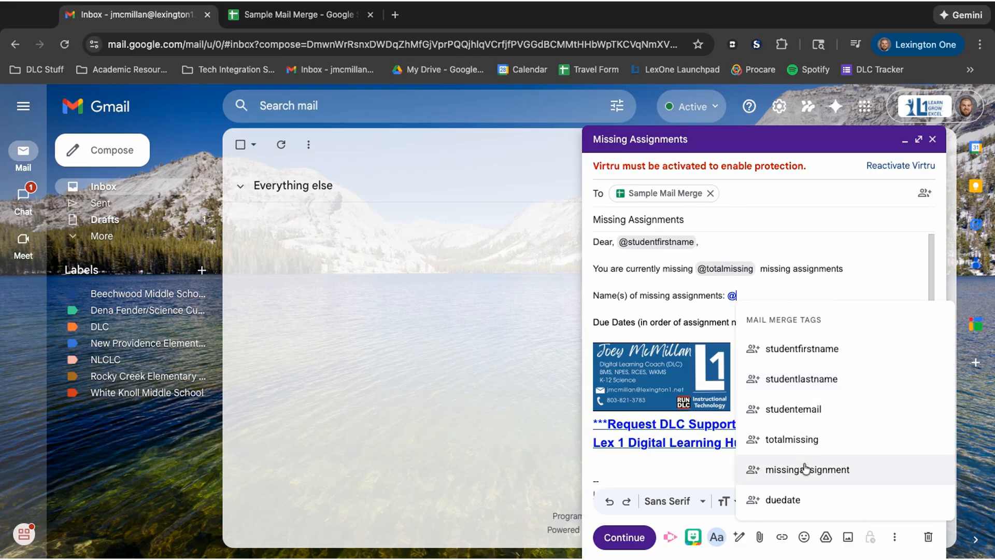
pyautogui.click(821, 478)
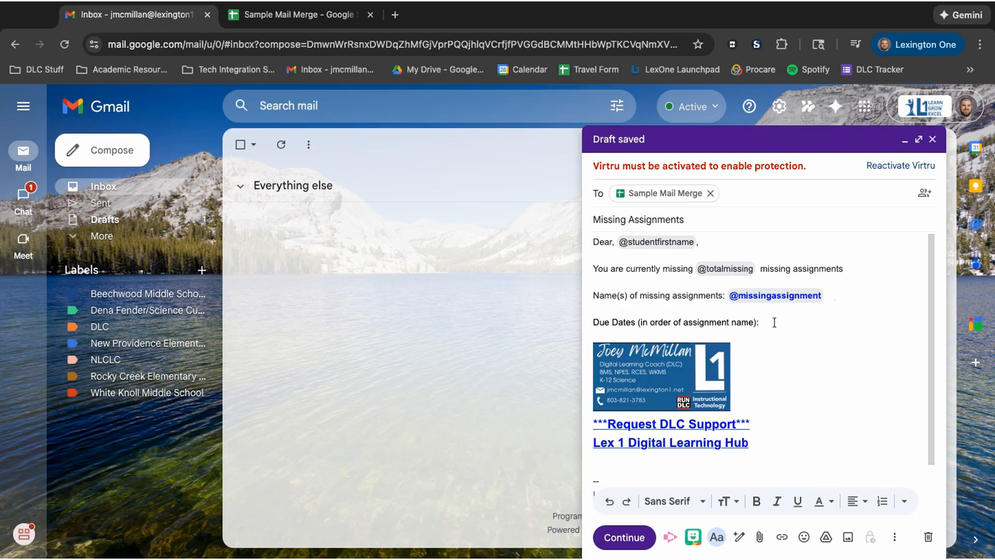
# Insert the duedate merge tag in bold red text after "Due Dates (in order of assignment name):".
pyautogui.click(831, 501)
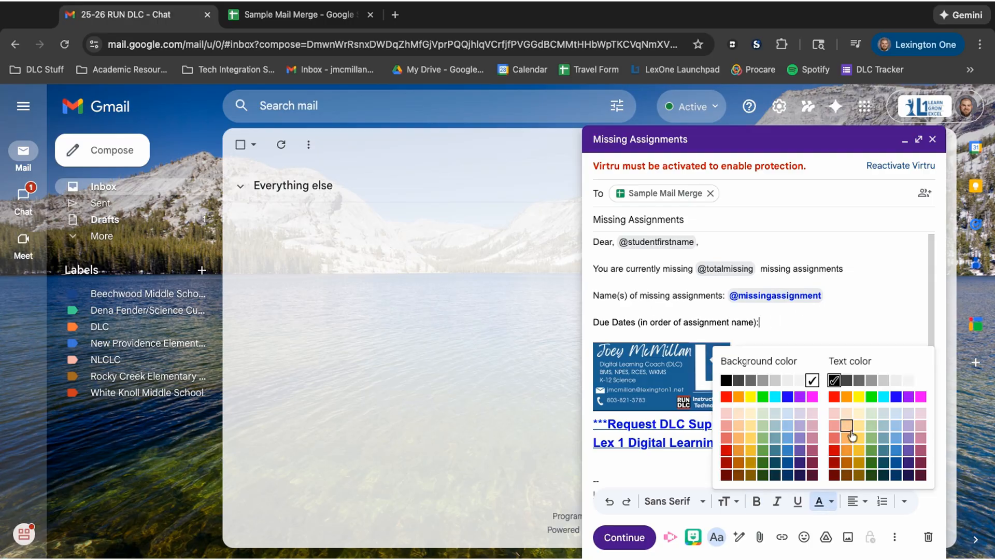
pyautogui.click(835, 403)
pyautogui.click(757, 500)
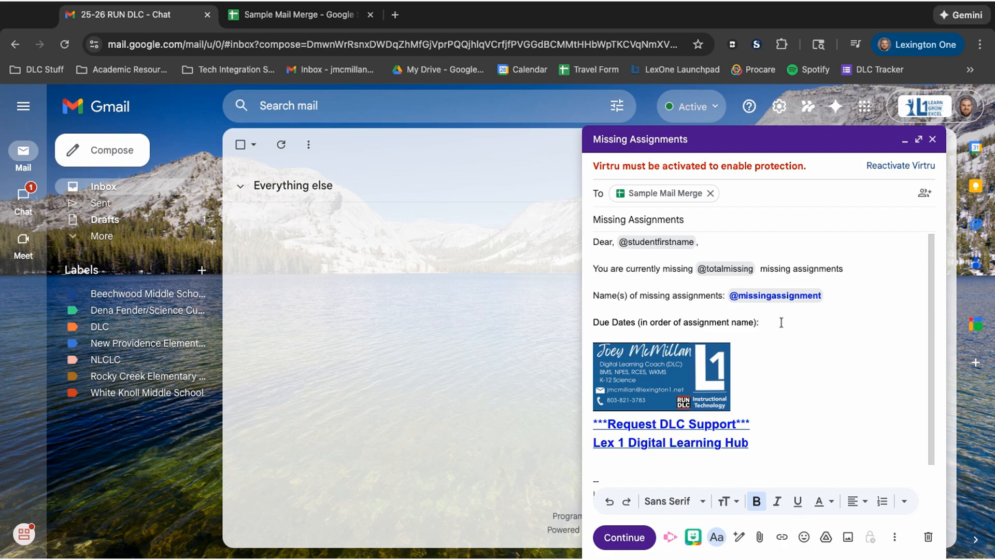
pyautogui.write('@')
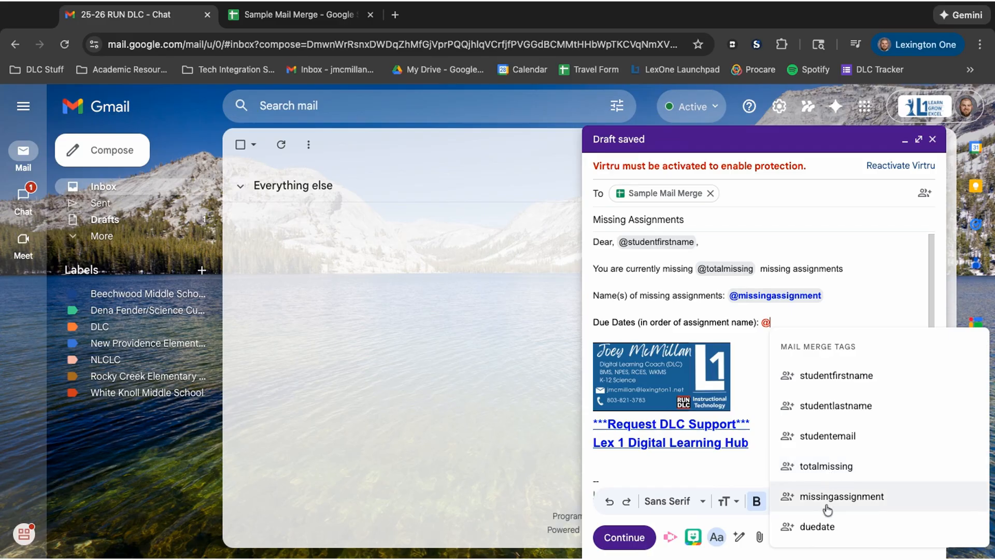
pyautogui.click(818, 526)
pyautogui.moveTo(769, 329)
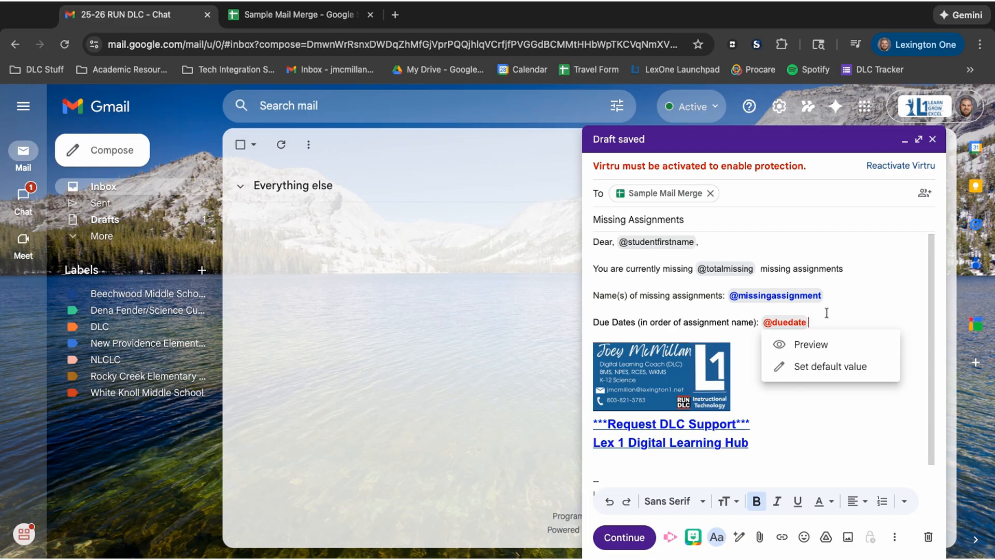
# Send the mail merge, and check the newest sent Missing Assignments email against the Sample Mail Merge spreadsheet.
pyautogui.click(638, 538)
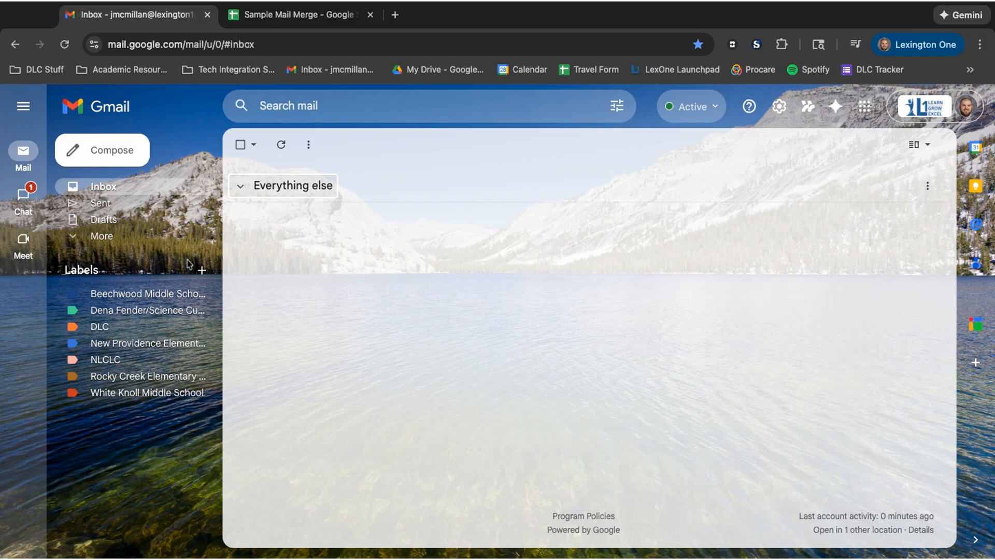
pyautogui.click(101, 205)
pyautogui.click(321, 215)
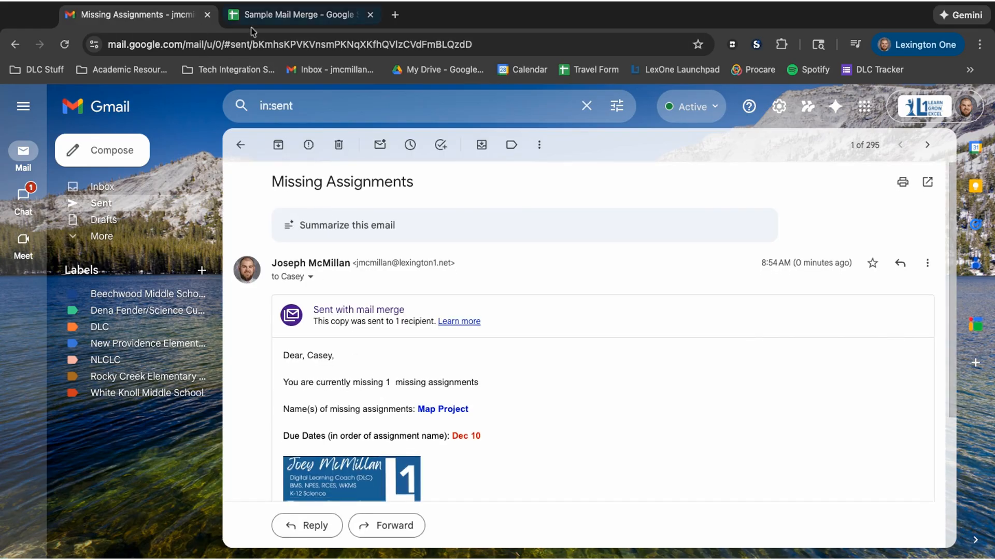
pyautogui.click(278, 20)
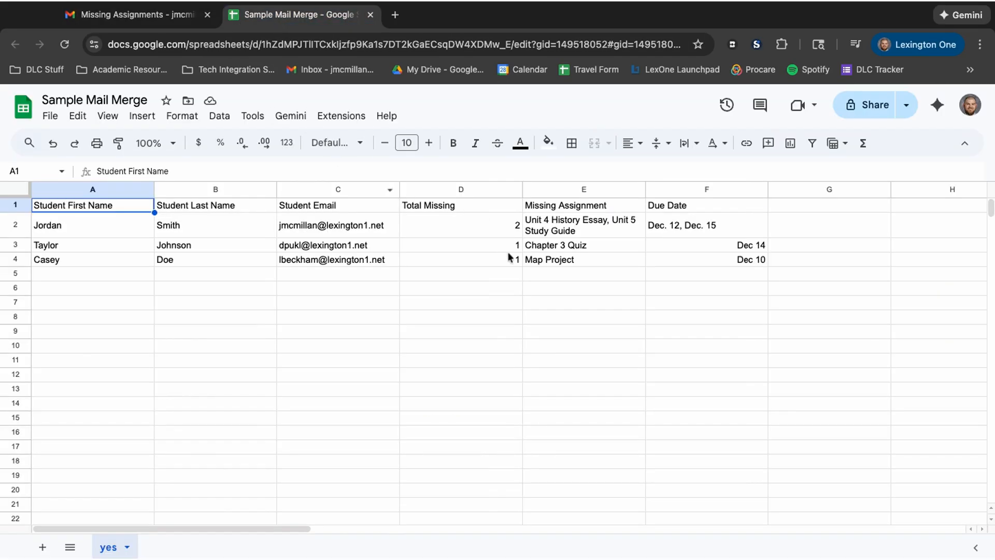
# Open the second-newest Missing Assignments email in Gmail's sent mail and compare it with row 3 of the Sample Mail Merge spreadsheet.
pyautogui.click(156, 16)
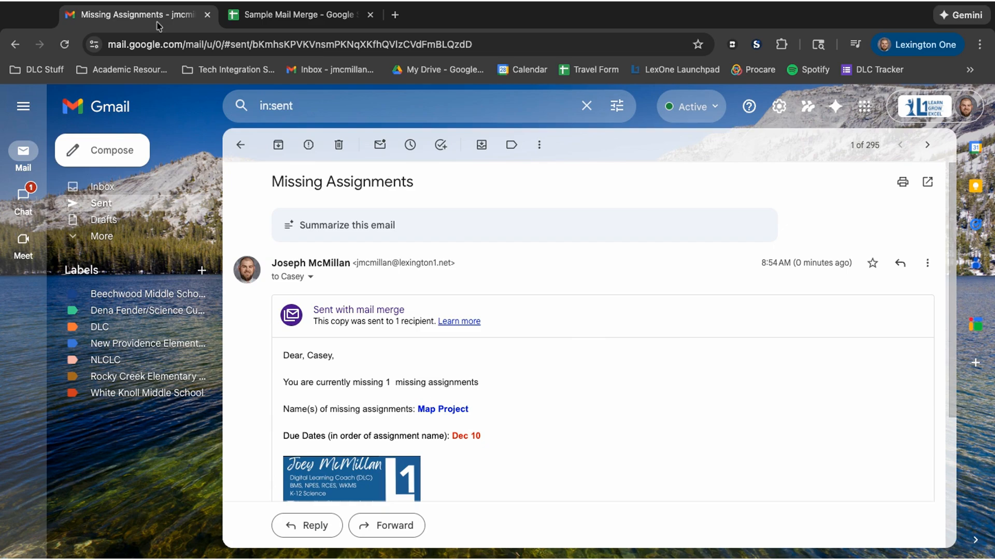
pyautogui.click(237, 147)
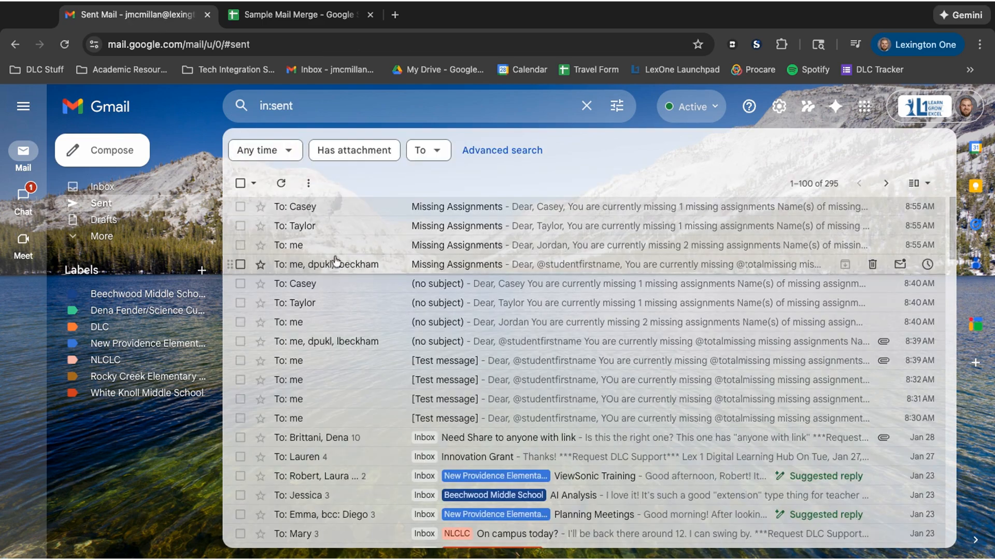
pyautogui.click(285, 226)
pyautogui.scroll(-1, 379, 313)
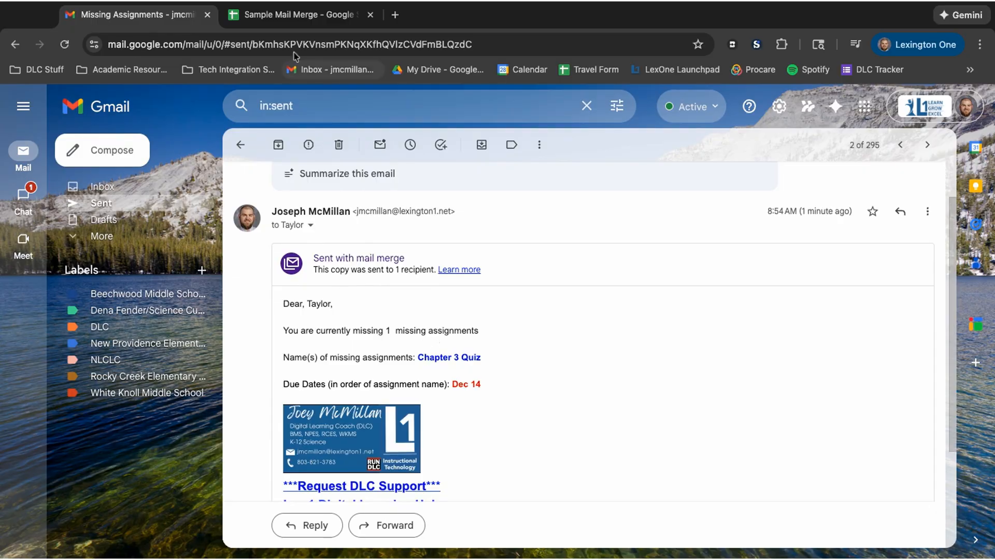
pyautogui.click(294, 21)
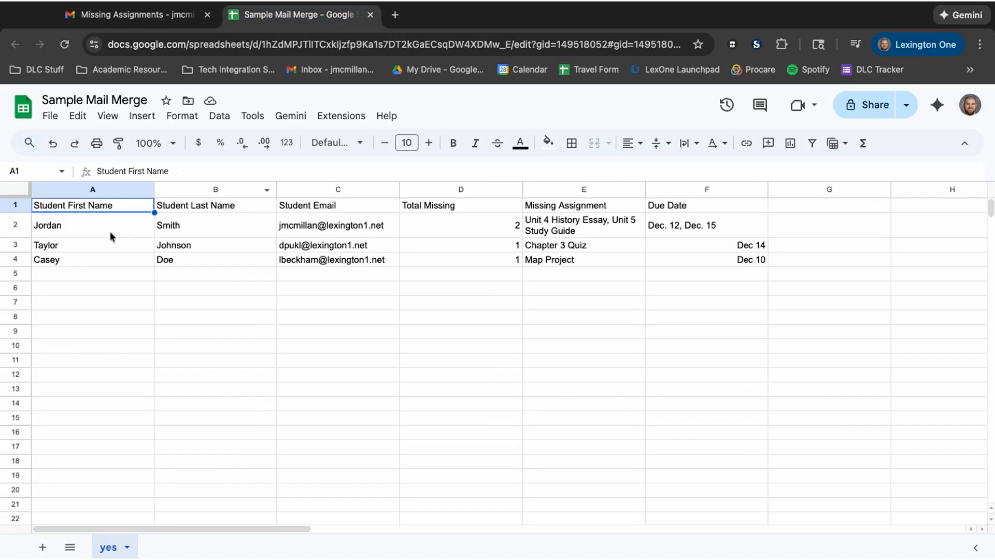
# Return to Gmail's sent mail and review the merged details in the third-newest Missing Assignments email, the one sent to the own account.
pyautogui.click(176, 20)
pyautogui.click(237, 145)
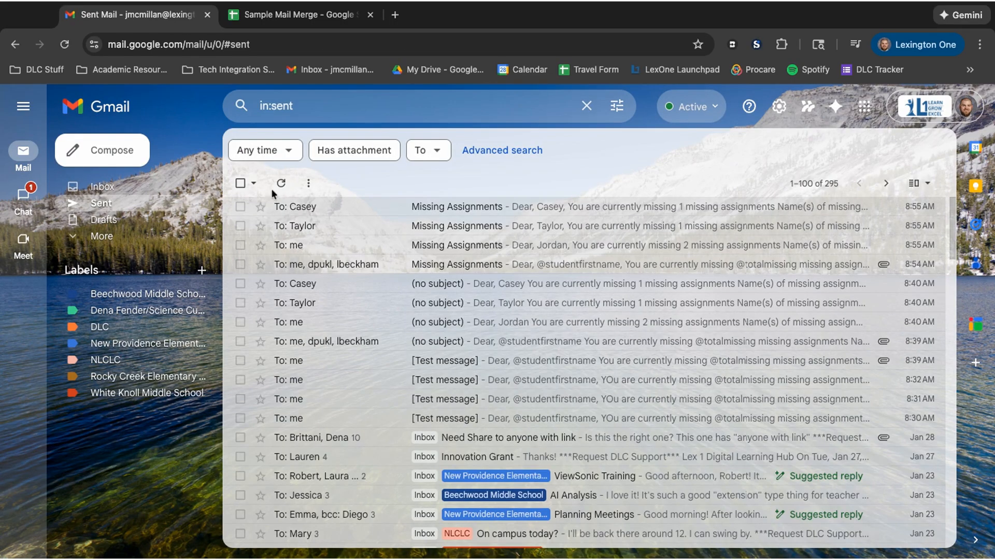
pyautogui.click(307, 244)
pyautogui.scroll(-2, 302, 313)
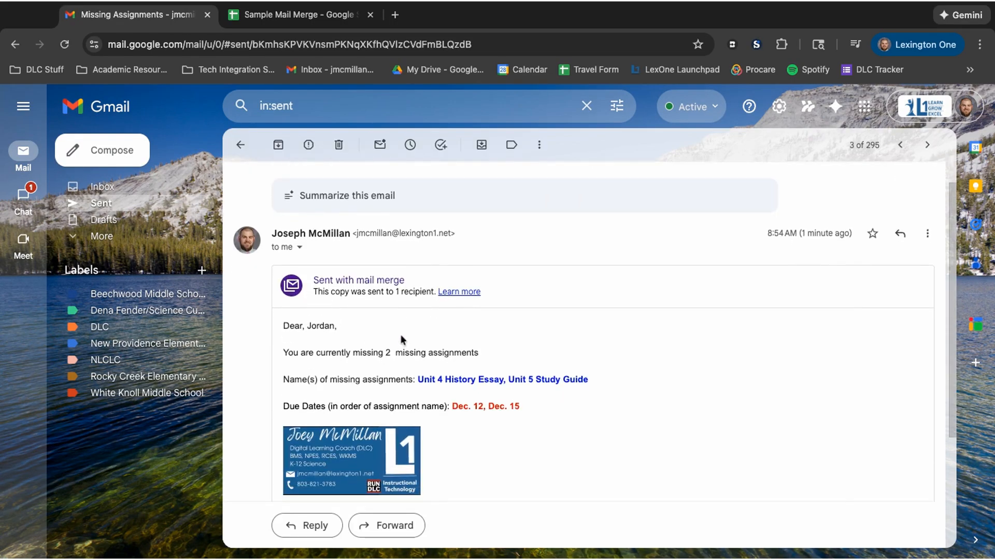